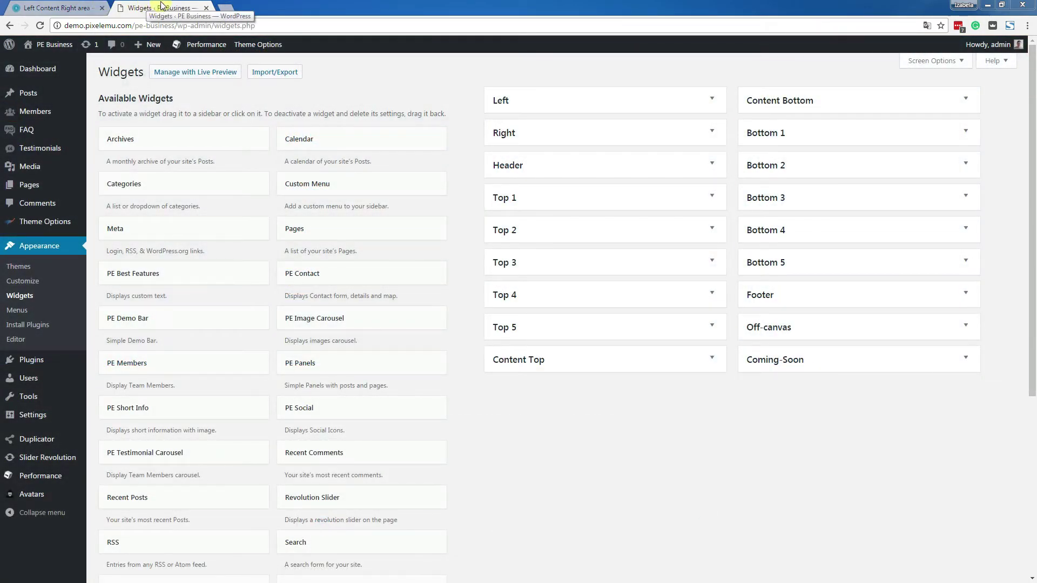
Open Appearance > Widgets to list the theme's widget areas, Left through Coming-Soon
{"action": "left_click", "coordinate": [40, 247]}
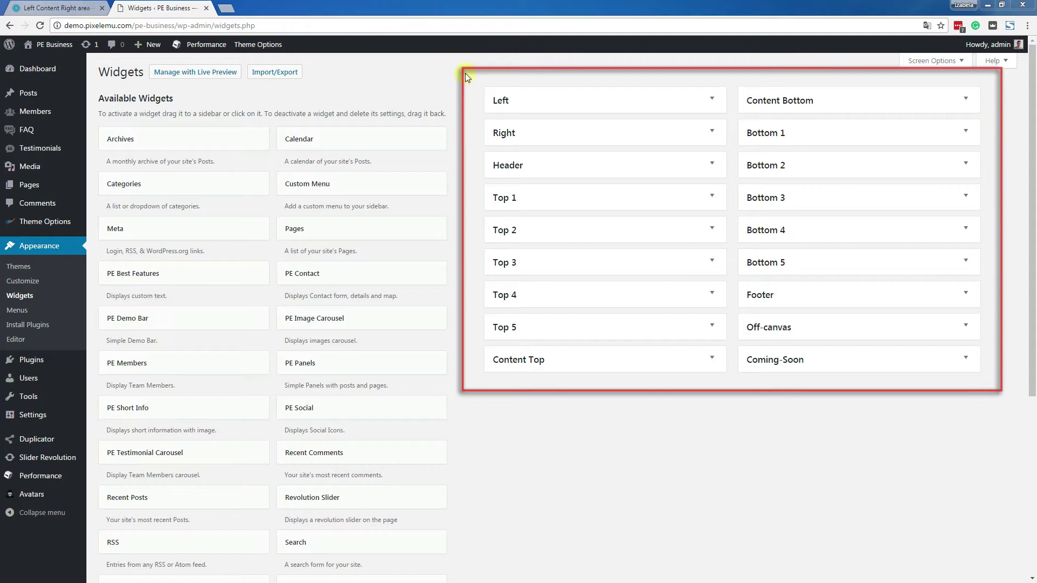
Switch to the Left Content Right area demo page and bring up its Pages menu
{"action": "left_click", "coordinate": [39, 8]}
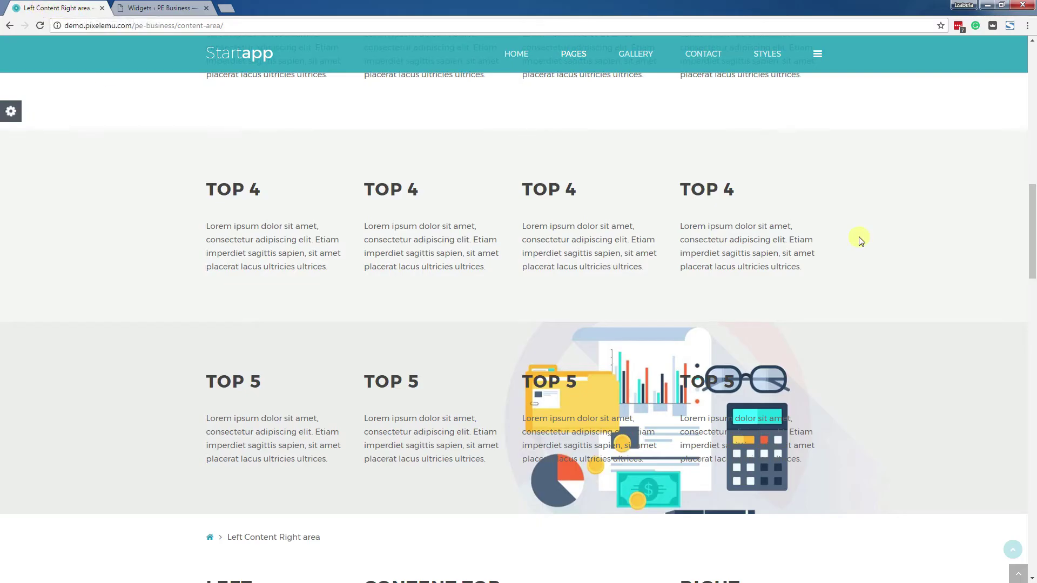
{"action": "scroll", "coordinate": [893, 279], "scroll_direction": "up", "scroll_amount": 3}
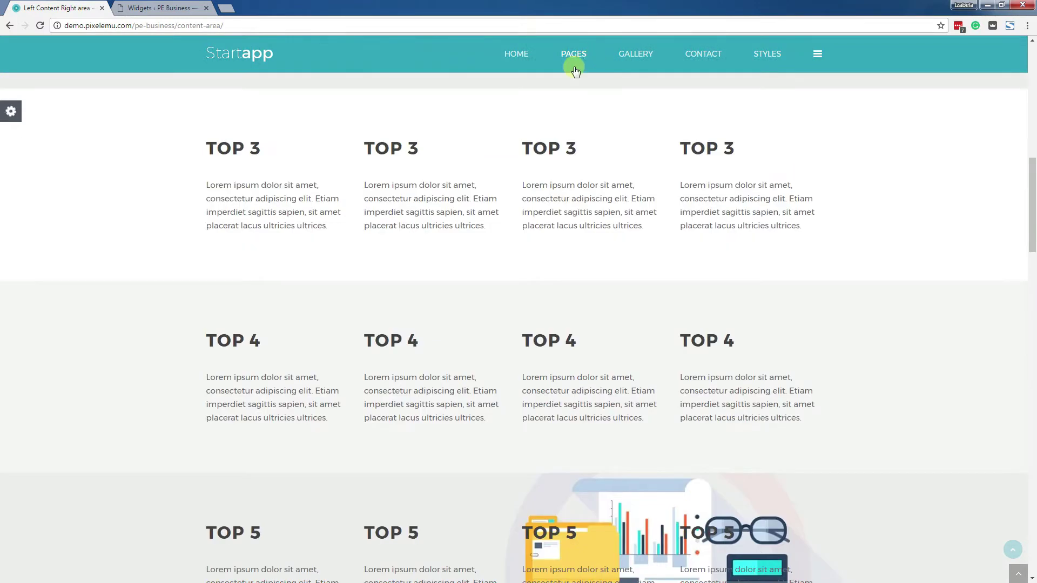
{"action": "left_click", "coordinate": [573, 60]}
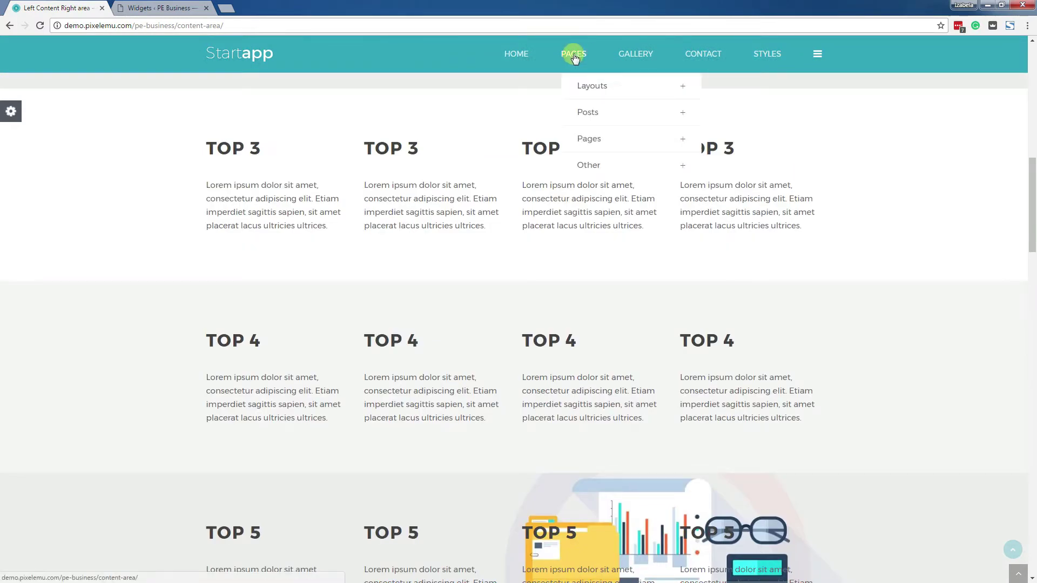
{"action": "mouse_move", "coordinate": [592, 85]}
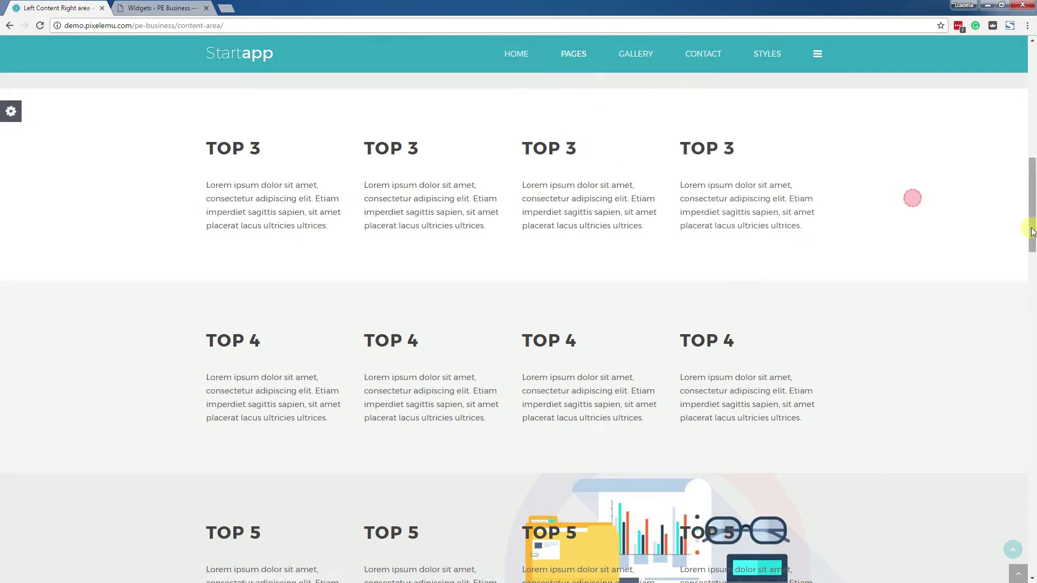
Scroll down and select the text of the four-column TOP 2 row
{"action": "left_click_drag", "start_coordinate": [1032, 234], "coordinate": [1032, 122]}
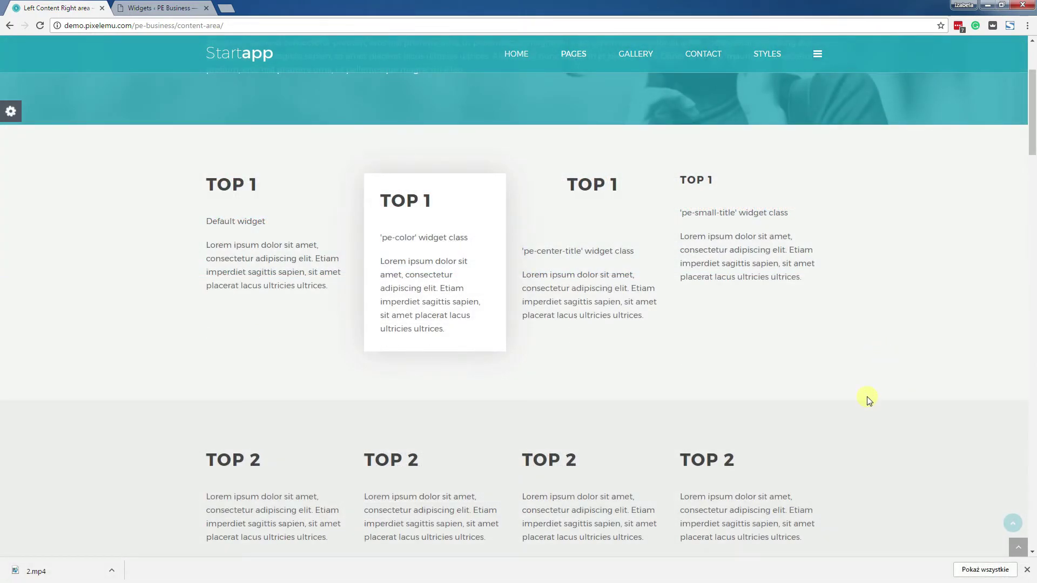
{"action": "scroll", "coordinate": [866, 398], "scroll_direction": "down", "scroll_amount": 2}
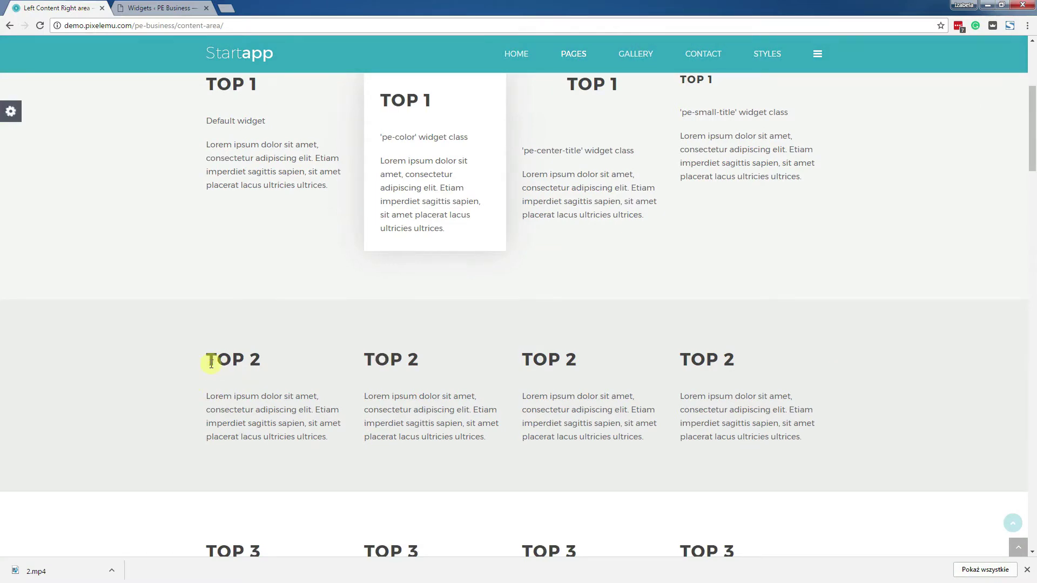
{"action": "left_click_drag", "start_coordinate": [209, 359], "coordinate": [819, 450]}
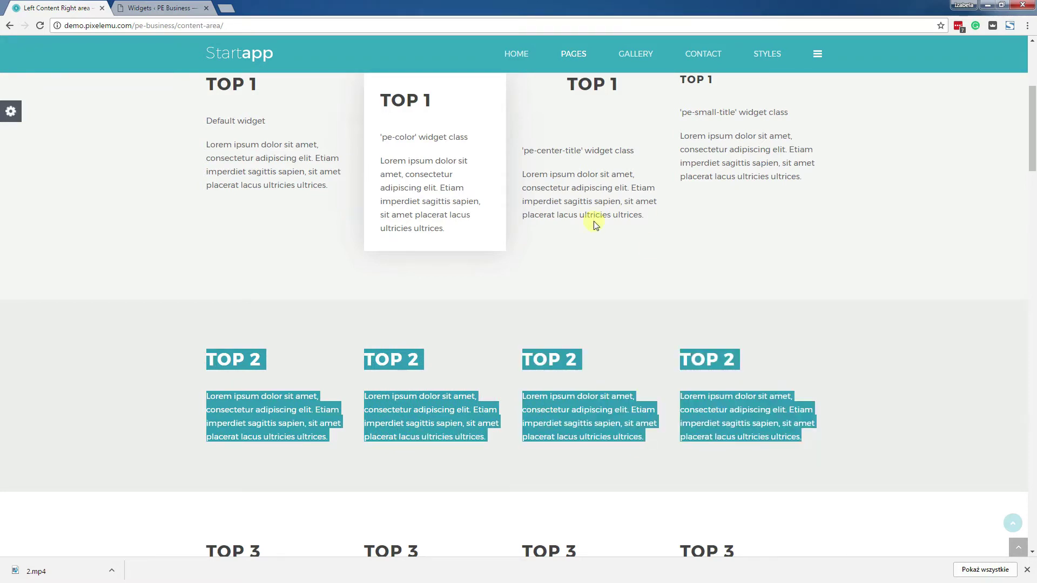
Expand the Top 2 widget area and compare its widgets with the live TOP 2 row
{"action": "left_click", "coordinate": [141, 11]}
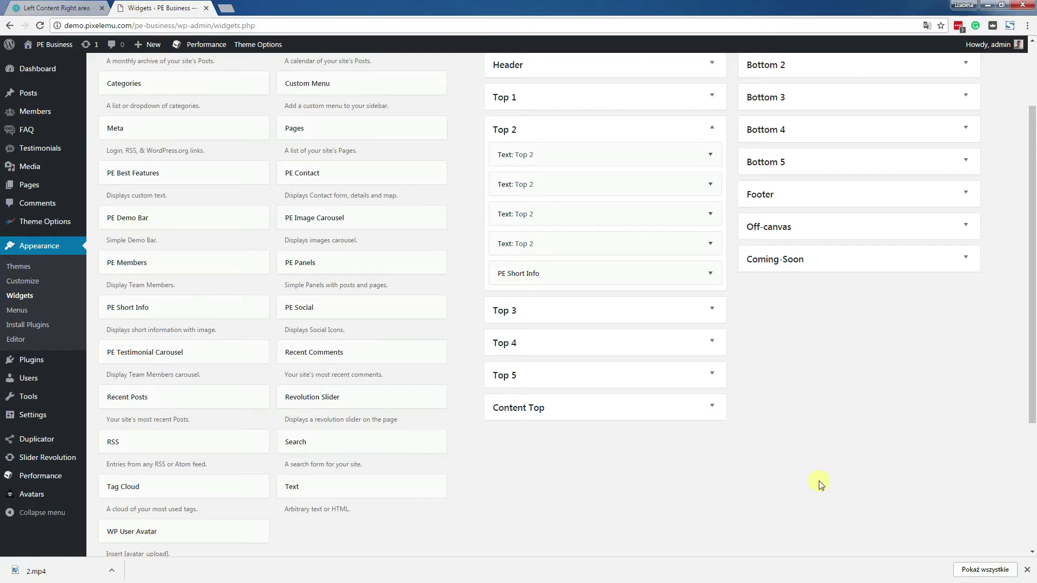
{"action": "scroll", "coordinate": [814, 475], "scroll_direction": "up", "scroll_amount": 2}
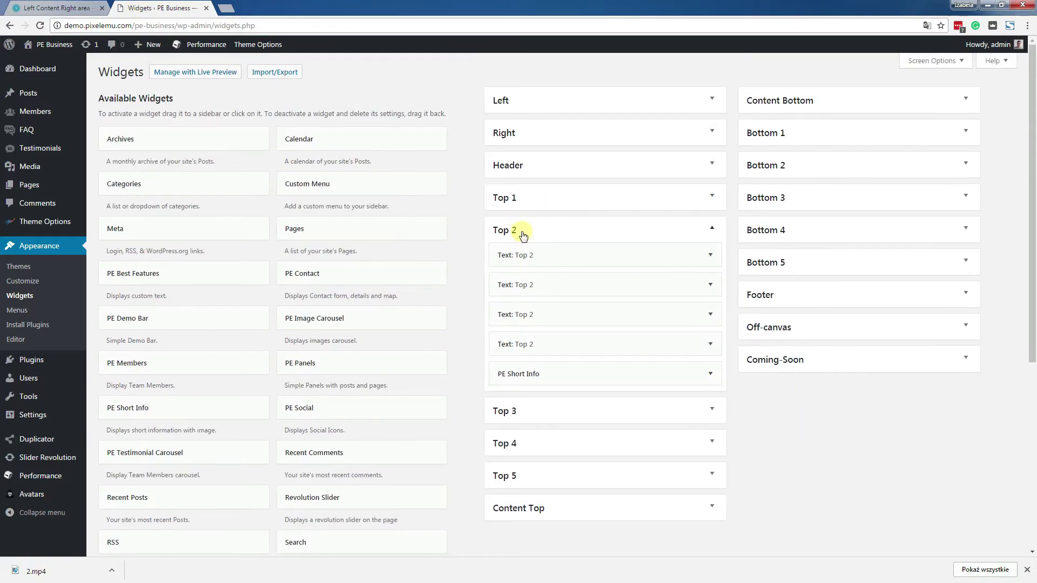
{"action": "left_click", "coordinate": [545, 232]}
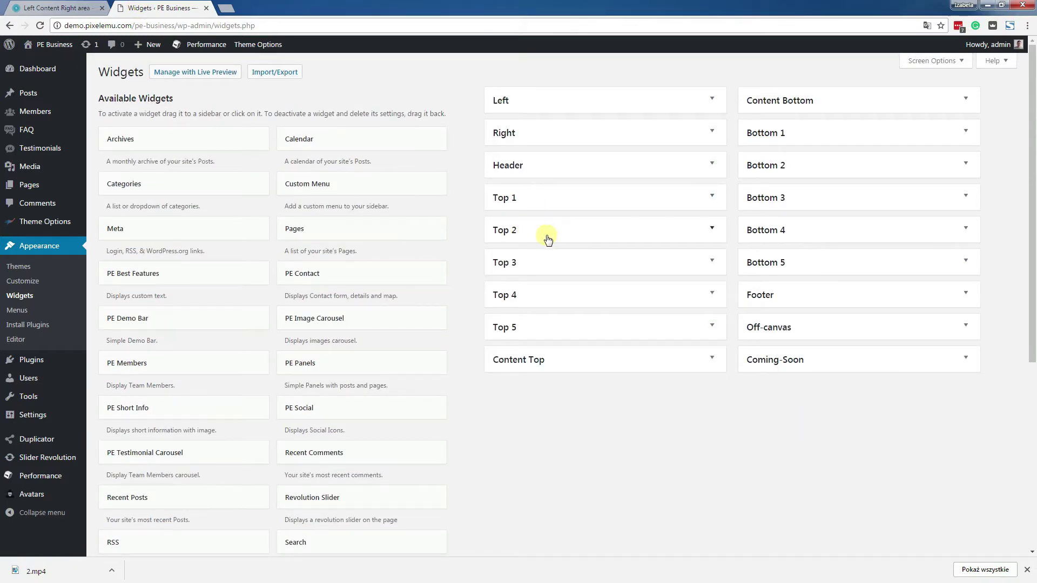
{"action": "left_click", "coordinate": [548, 239]}
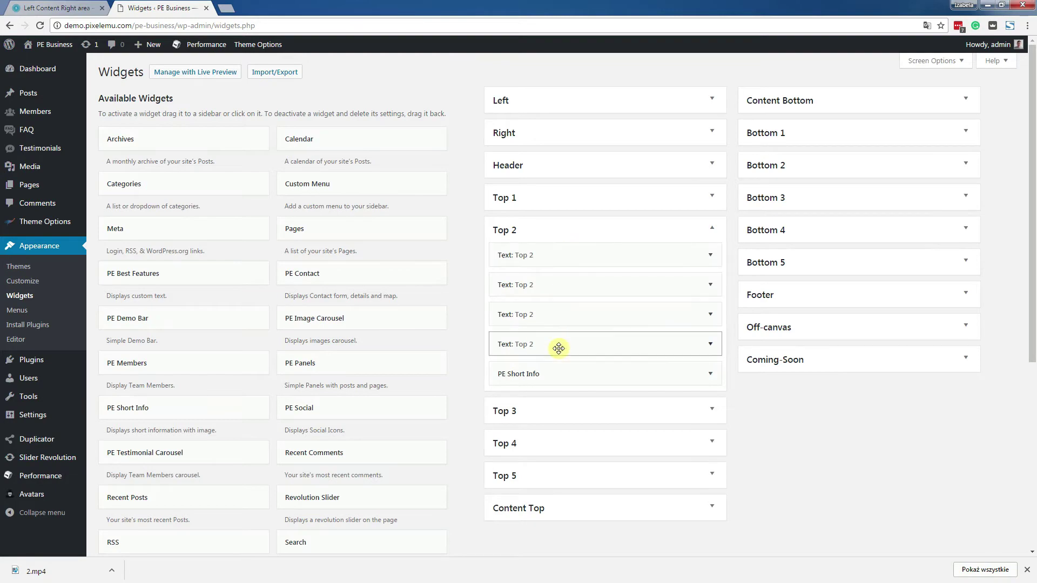
{"action": "left_click", "coordinate": [44, 8]}
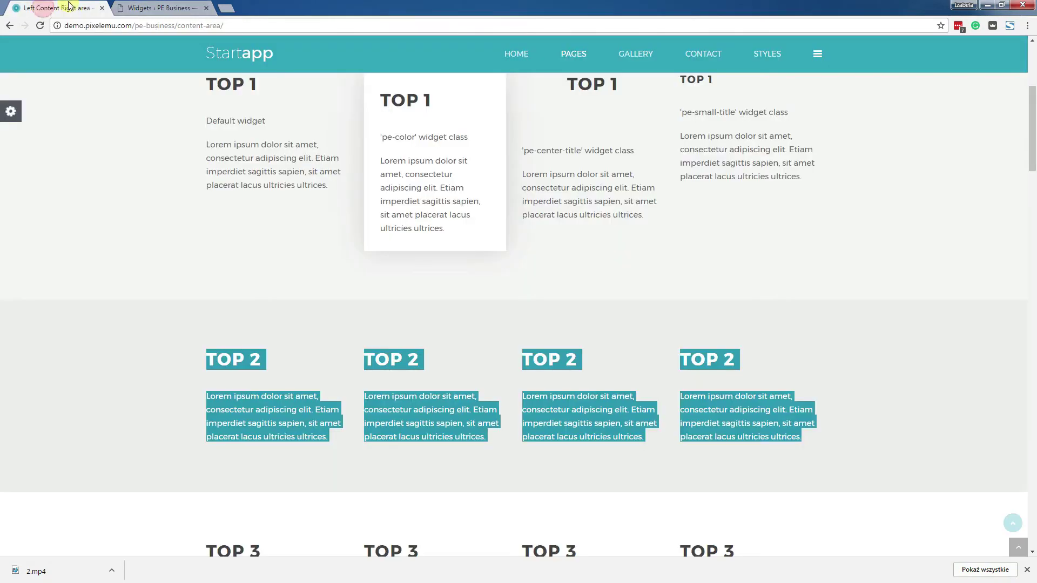
{"action": "left_click", "coordinate": [165, 8]}
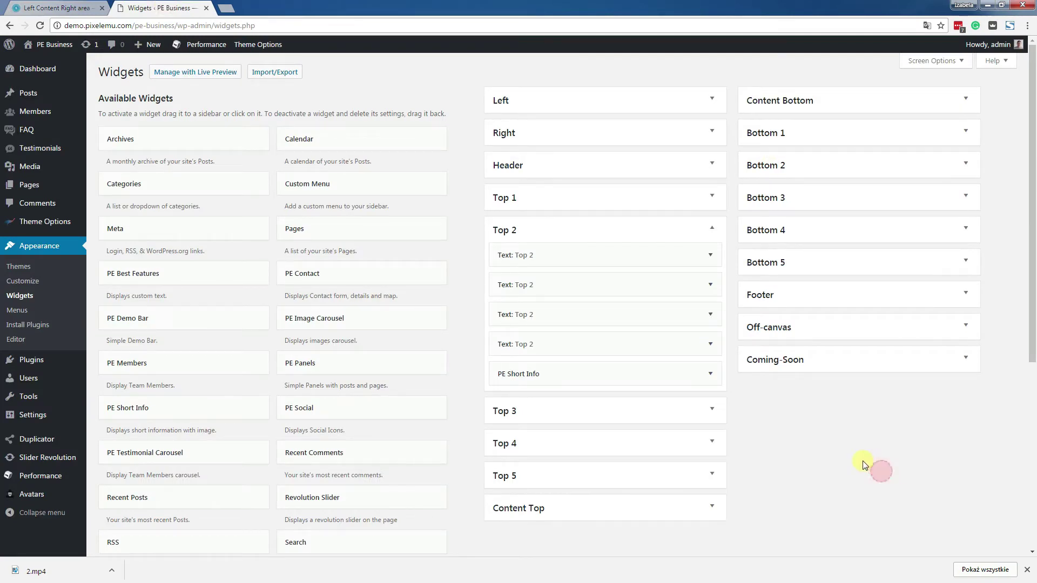
{"action": "scroll", "coordinate": [865, 465], "scroll_direction": "down", "scroll_amount": 3}
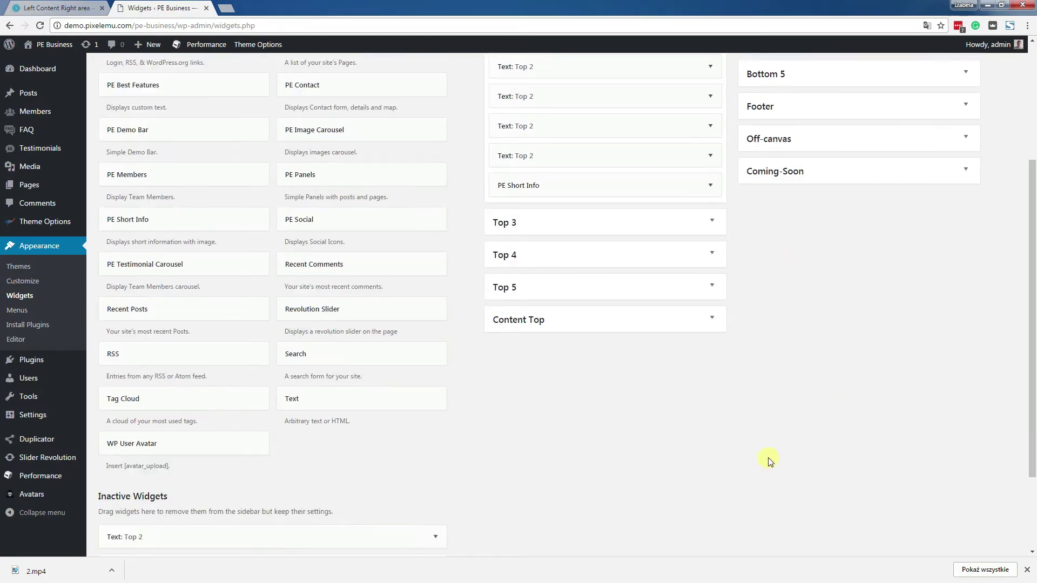
{"action": "scroll", "coordinate": [798, 254], "scroll_direction": "up", "scroll_amount": 1}
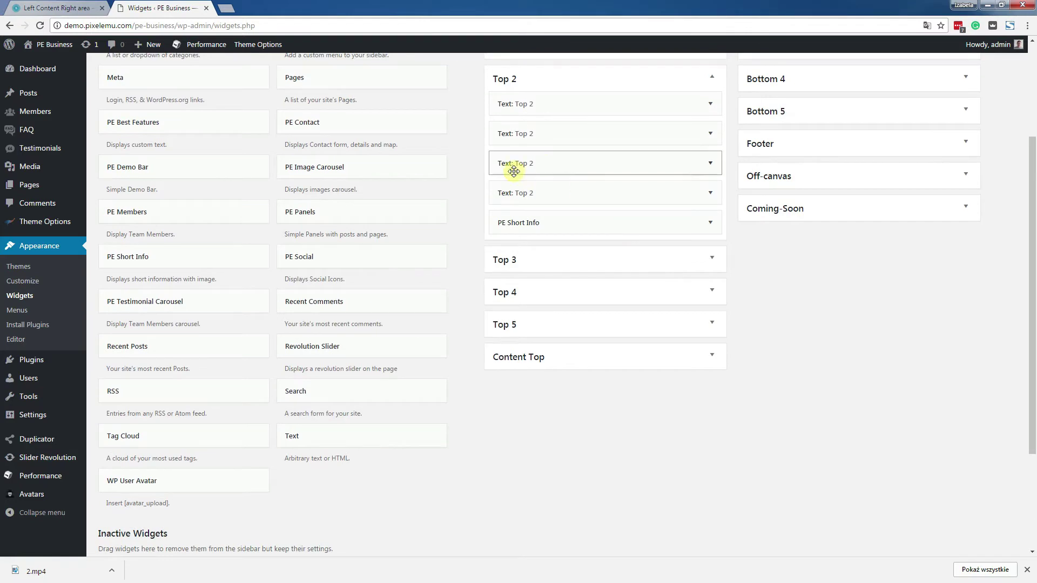
Drag two Text: Top 2 widgets into Inactive Widgets, leaving two plus PE Short Info
{"action": "left_click_drag", "start_coordinate": [541, 164], "coordinate": [218, 413]}
{"action": "scroll", "coordinate": [543, 120], "scroll_direction": "up", "scroll_amount": 3}
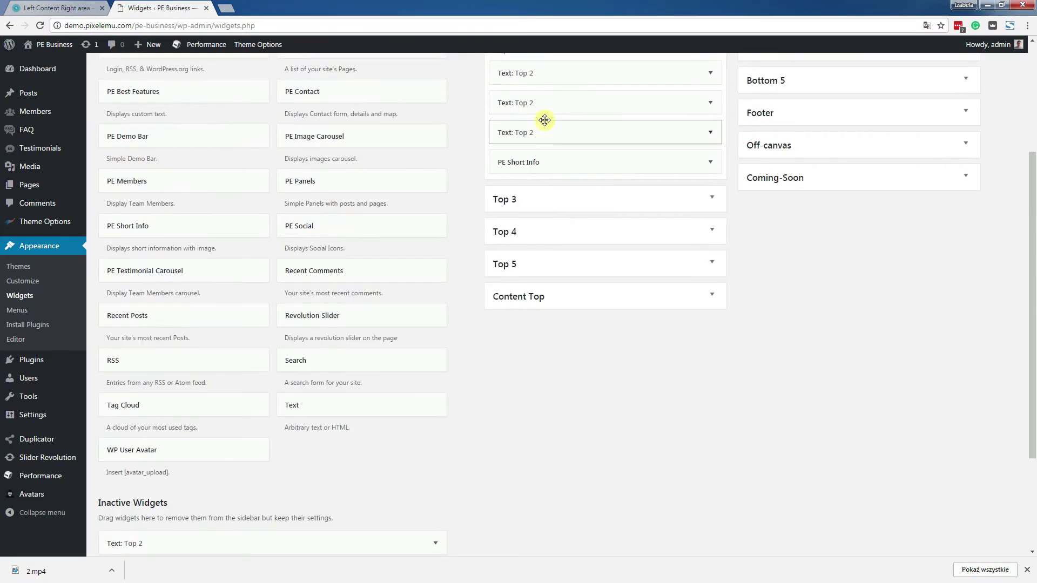
{"action": "scroll", "coordinate": [556, 130], "scroll_direction": "down", "scroll_amount": 1}
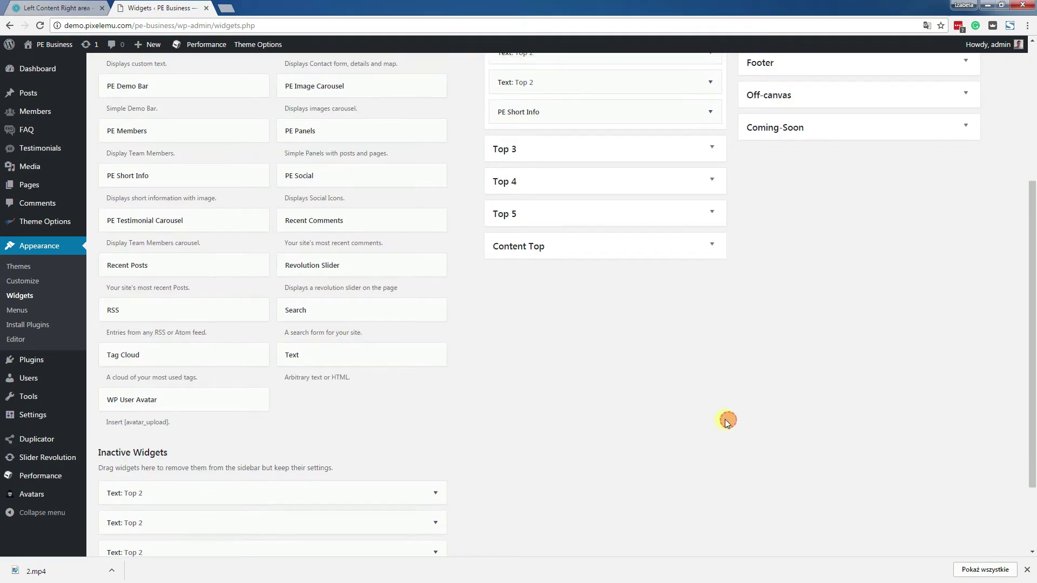
{"action": "scroll", "coordinate": [727, 419], "scroll_direction": "up", "scroll_amount": 3}
{"action": "left_click_drag", "start_coordinate": [574, 207], "coordinate": [270, 479]}
{"action": "scroll", "coordinate": [493, 465], "scroll_direction": "up", "scroll_amount": 5}
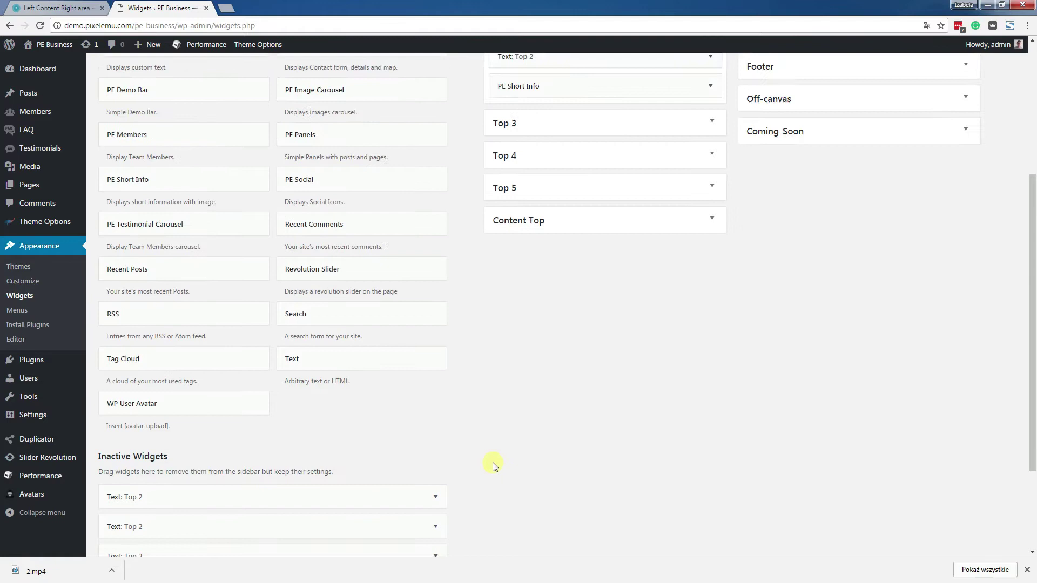
Reload the demo page to confirm TOP 2 now shows two columns, then return to Widgets
{"action": "left_click", "coordinate": [49, 8]}
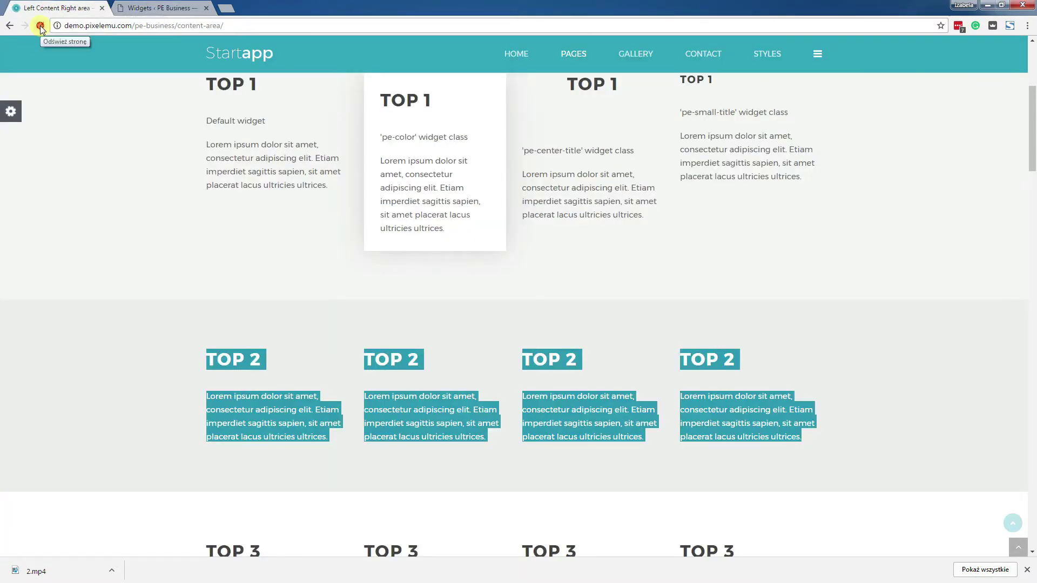
{"action": "left_click", "coordinate": [40, 26]}
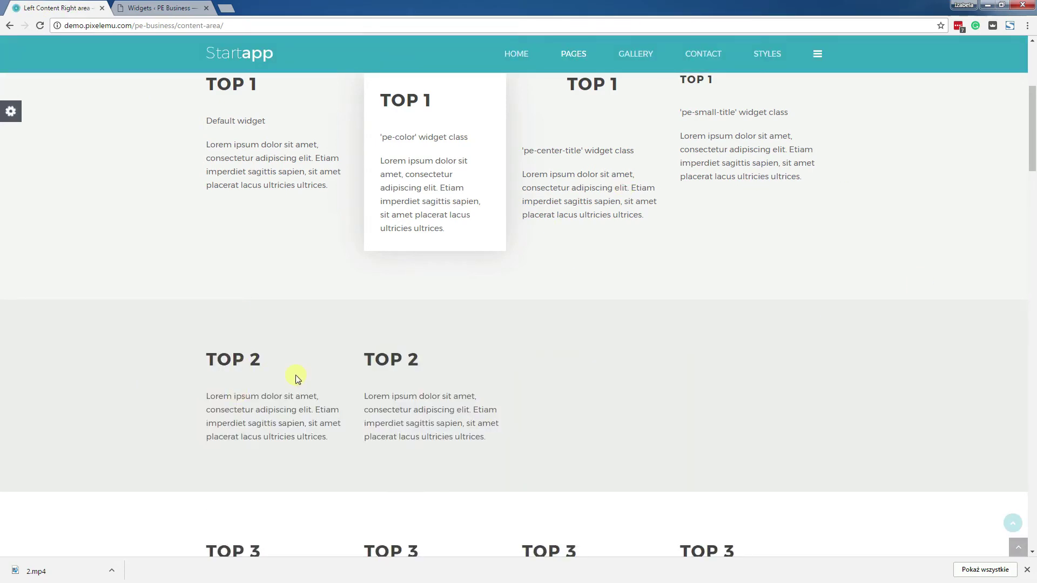
{"action": "left_click", "coordinate": [160, 7]}
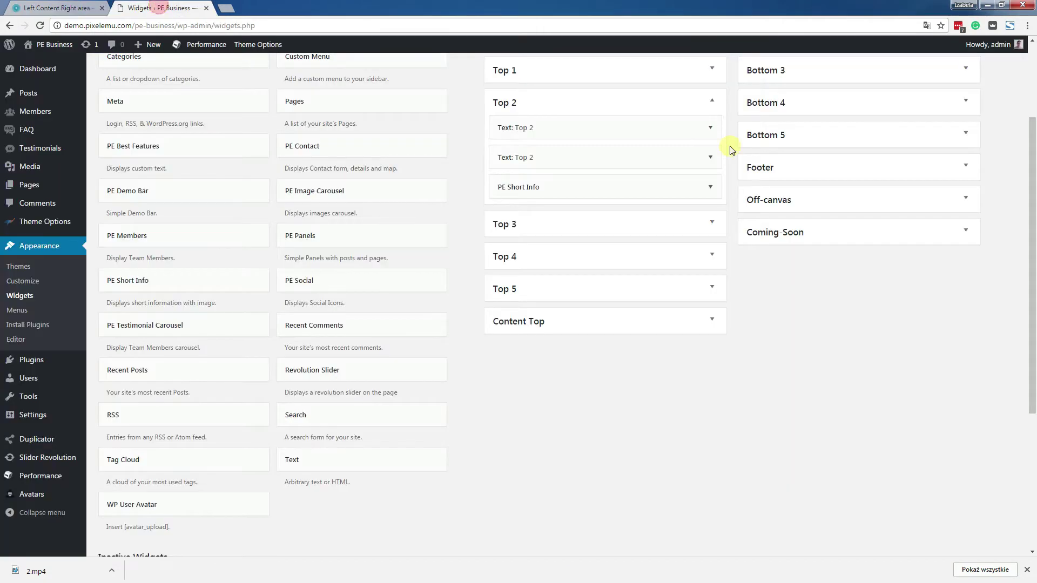
{"action": "scroll", "coordinate": [597, 308], "scroll_direction": "up", "scroll_amount": 2}
{"action": "left_click", "coordinate": [56, 5]}
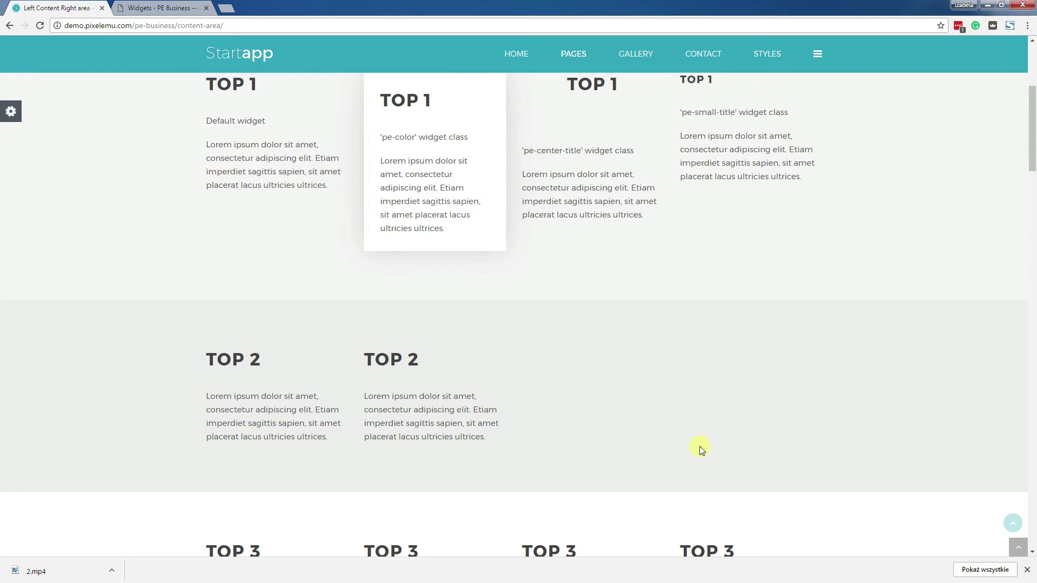
{"action": "left_click", "coordinate": [128, 7]}
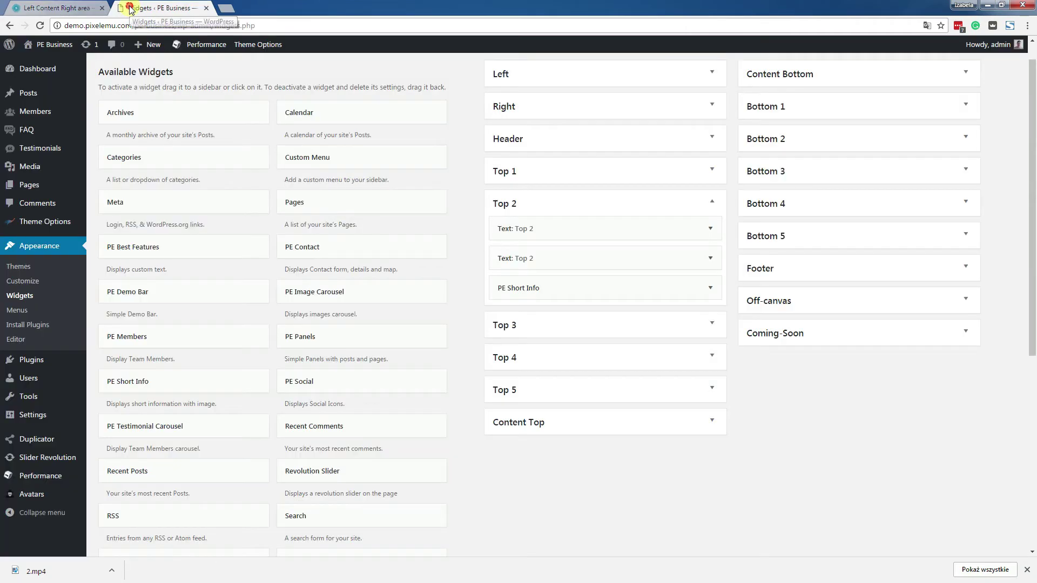
Expand the first Text: Top 2 widget and scroll to its Widget Size, showing 25% - col-md-3
{"action": "left_click", "coordinate": [587, 232]}
{"action": "scroll", "coordinate": [820, 421], "scroll_direction": "down", "scroll_amount": 3}
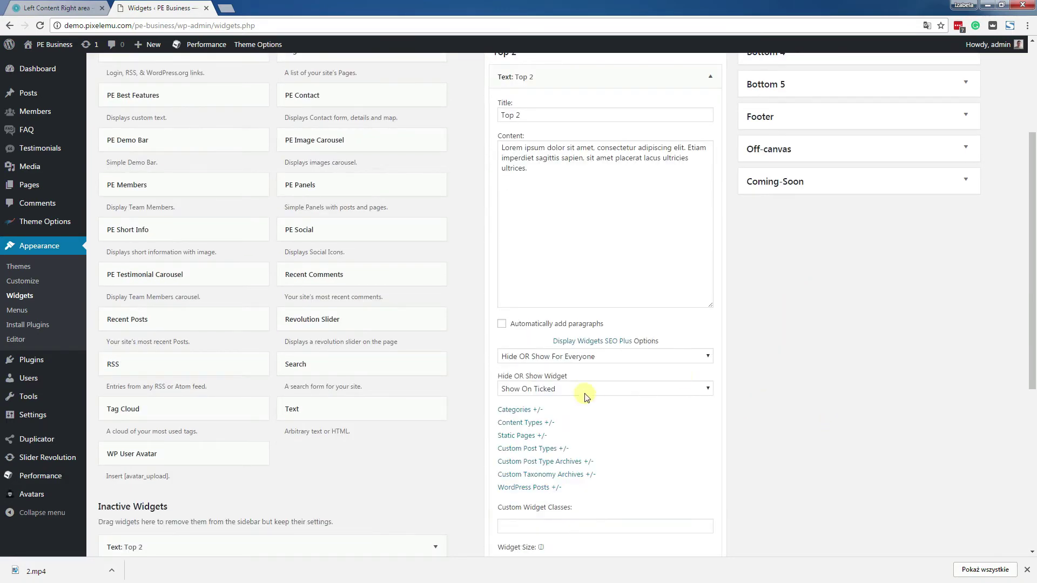
{"action": "scroll", "coordinate": [777, 467], "scroll_direction": "down", "scroll_amount": 1}
{"action": "scroll", "coordinate": [776, 467], "scroll_direction": "down", "scroll_amount": 2}
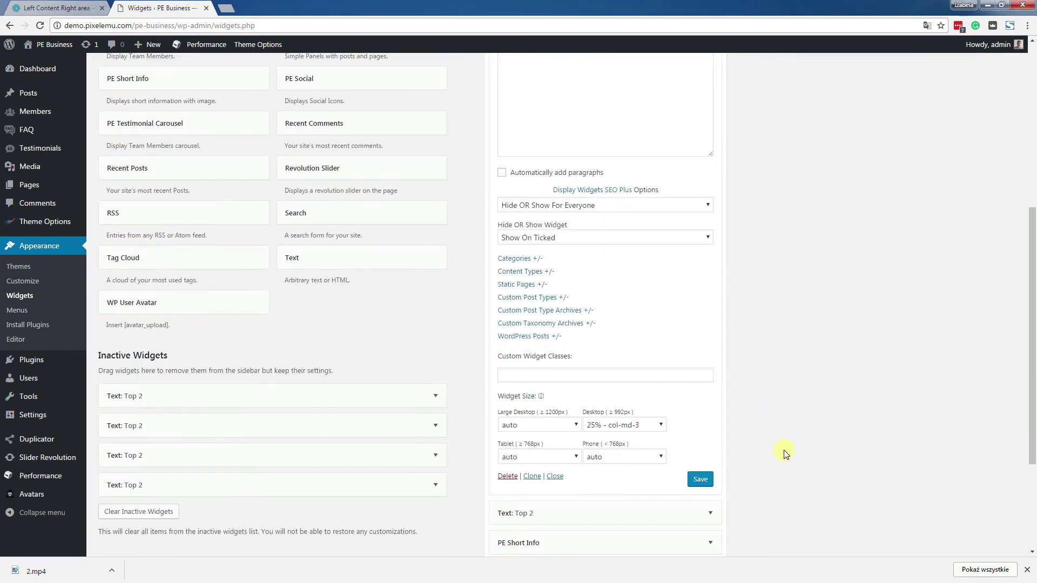
{"action": "scroll", "coordinate": [786, 389], "scroll_direction": "down", "scroll_amount": 2}
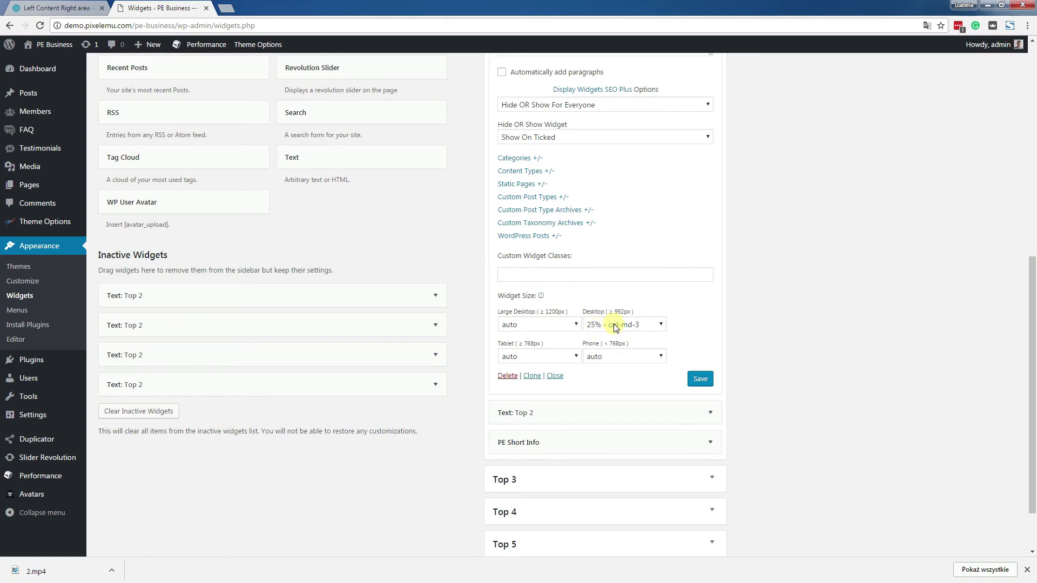
Highlight the first TOP 2 heading and paragraph on the demo page's quarter-width column
{"action": "left_click", "coordinate": [46, 8]}
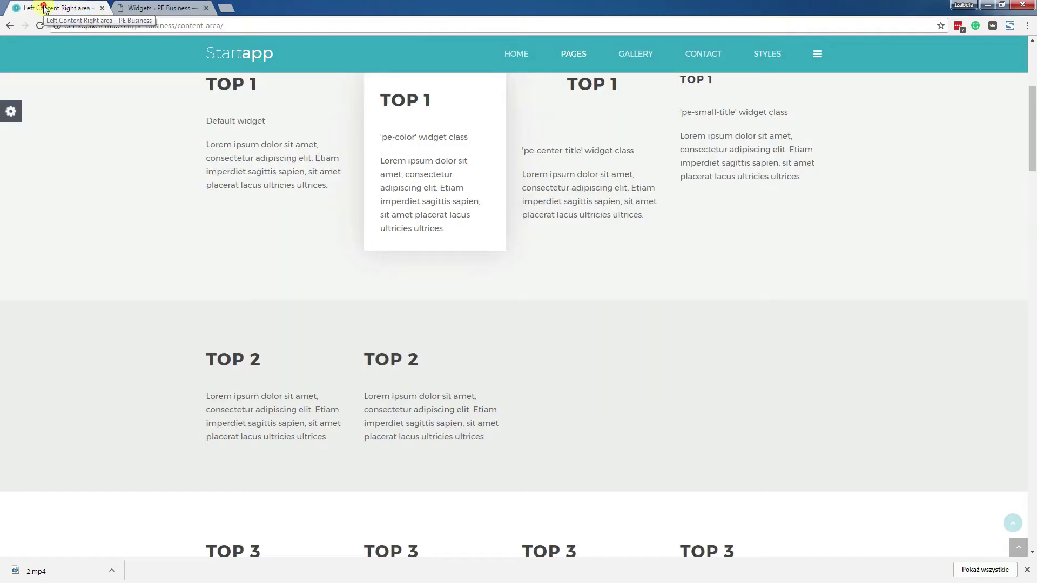
{"action": "left_click_drag", "start_coordinate": [198, 355], "coordinate": [311, 427]}
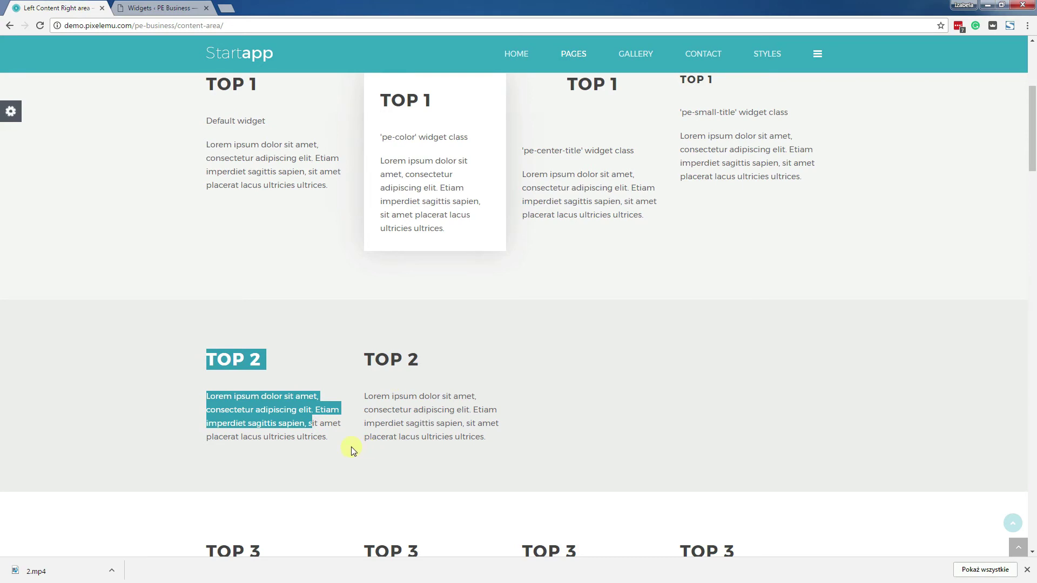
{"action": "right_click", "coordinate": [273, 424]}
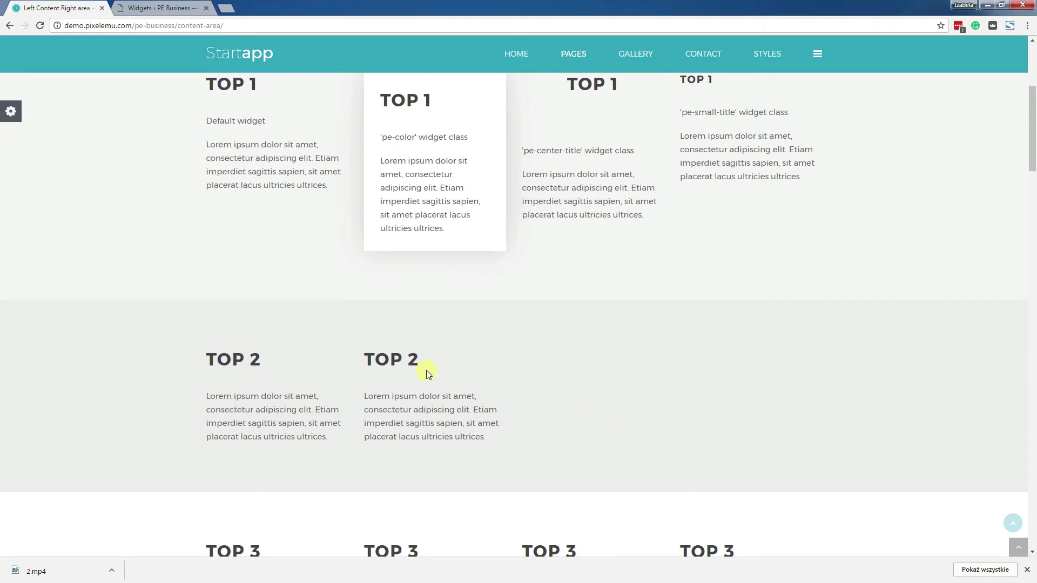
Set the first Text: Top 2 widget's Desktop size to 50% - col-md-6
{"action": "left_click", "coordinate": [162, 9]}
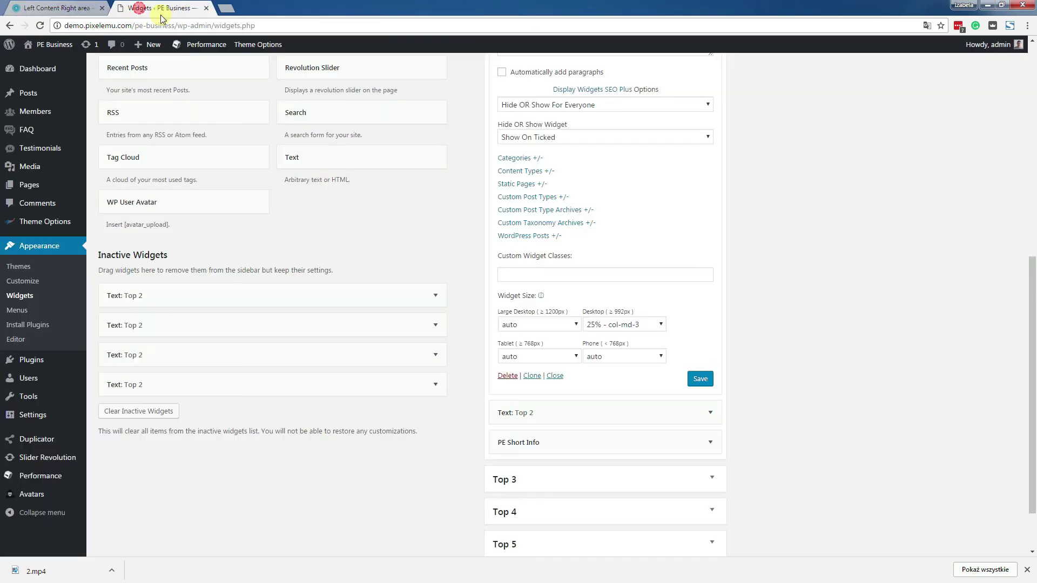
{"action": "left_click", "coordinate": [628, 325]}
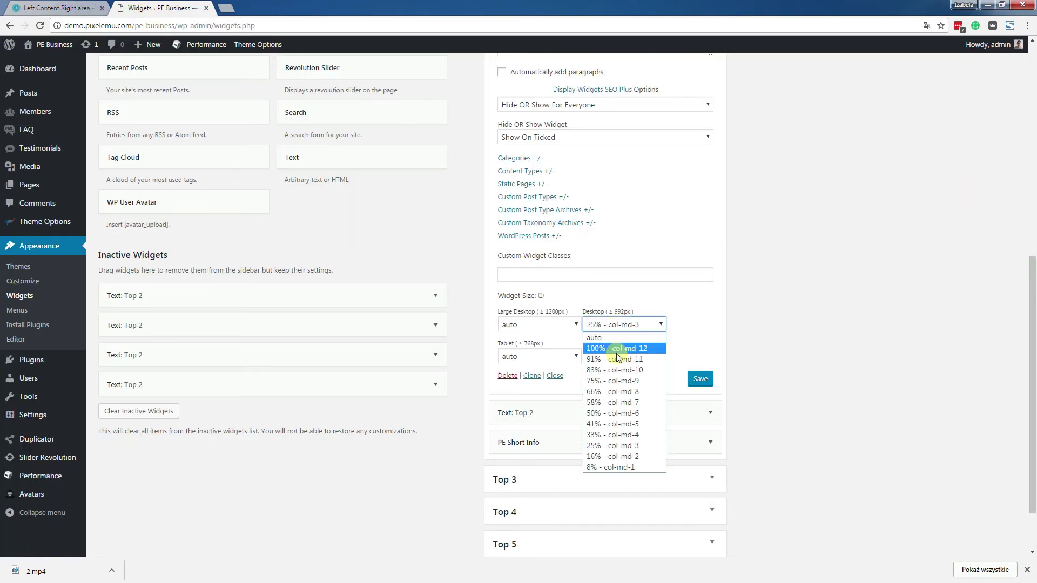
{"action": "left_click", "coordinate": [613, 414]}
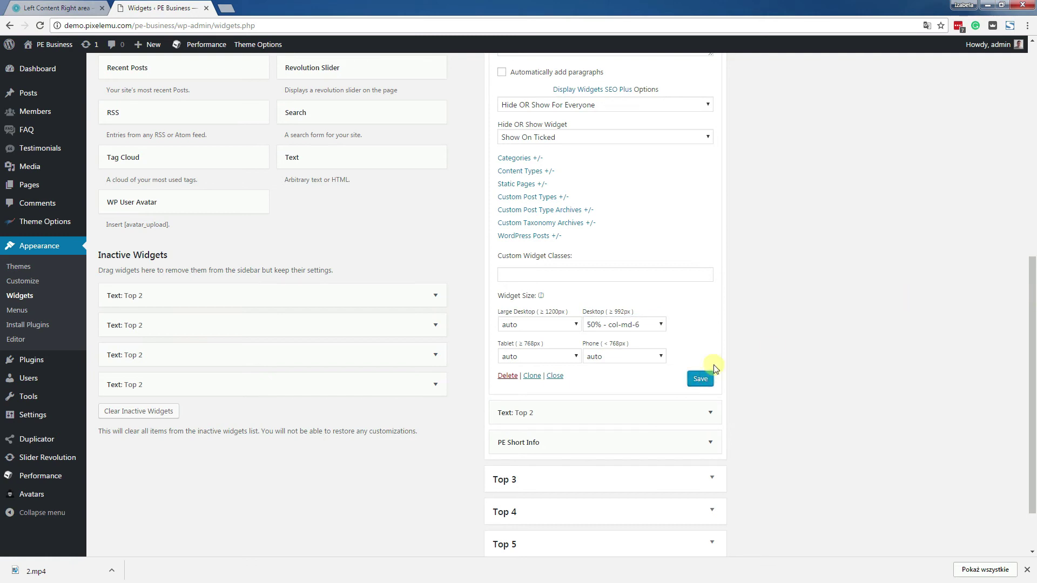
{"action": "scroll", "coordinate": [616, 387], "scroll_direction": "down", "scroll_amount": 2}
Set the second Text: Top 2 widget's Desktop size to 50% - col-md-6 and save it
{"action": "left_click", "coordinate": [571, 351]}
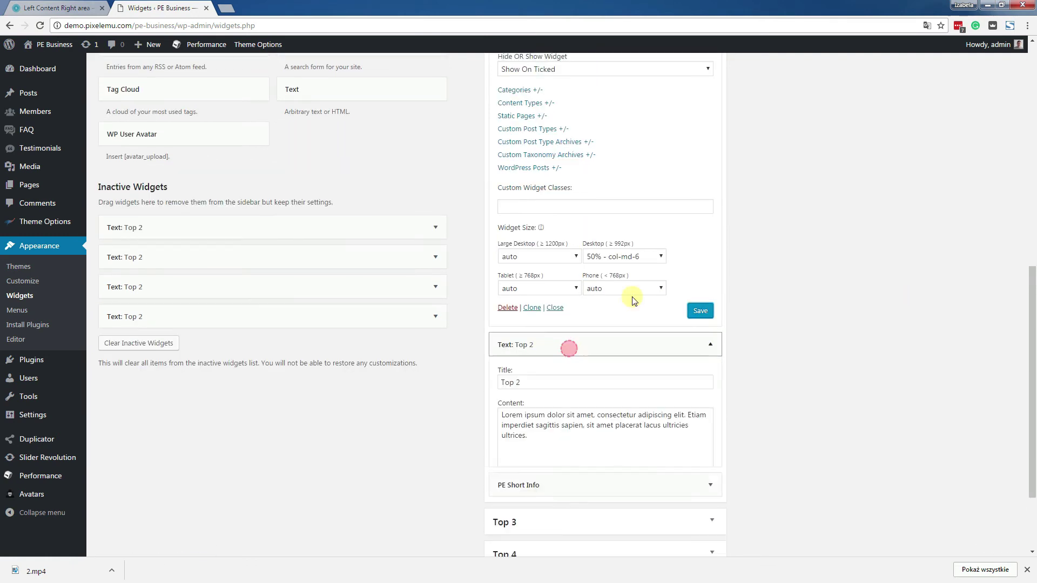
{"action": "scroll", "coordinate": [805, 408], "scroll_direction": "down", "scroll_amount": 5}
{"action": "scroll", "coordinate": [813, 394], "scroll_direction": "down", "scroll_amount": 1}
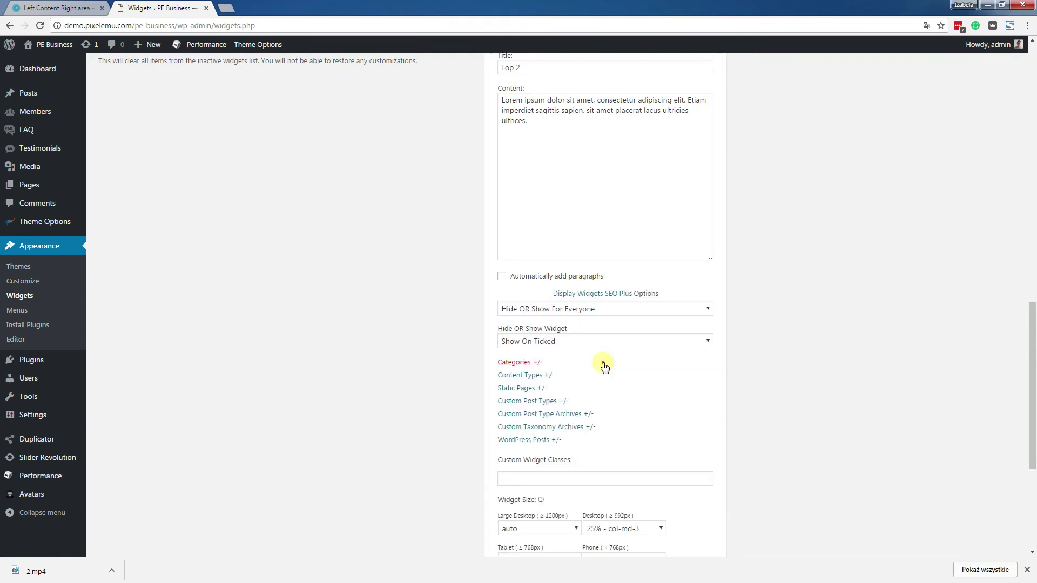
{"action": "scroll", "coordinate": [743, 426], "scroll_direction": "down", "scroll_amount": 2}
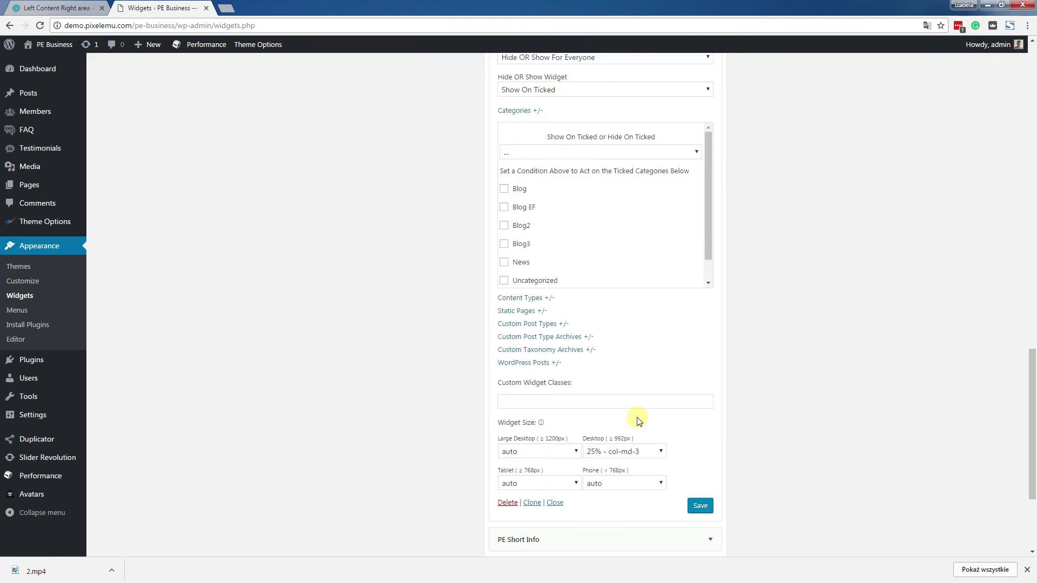
{"action": "left_click", "coordinate": [608, 452]}
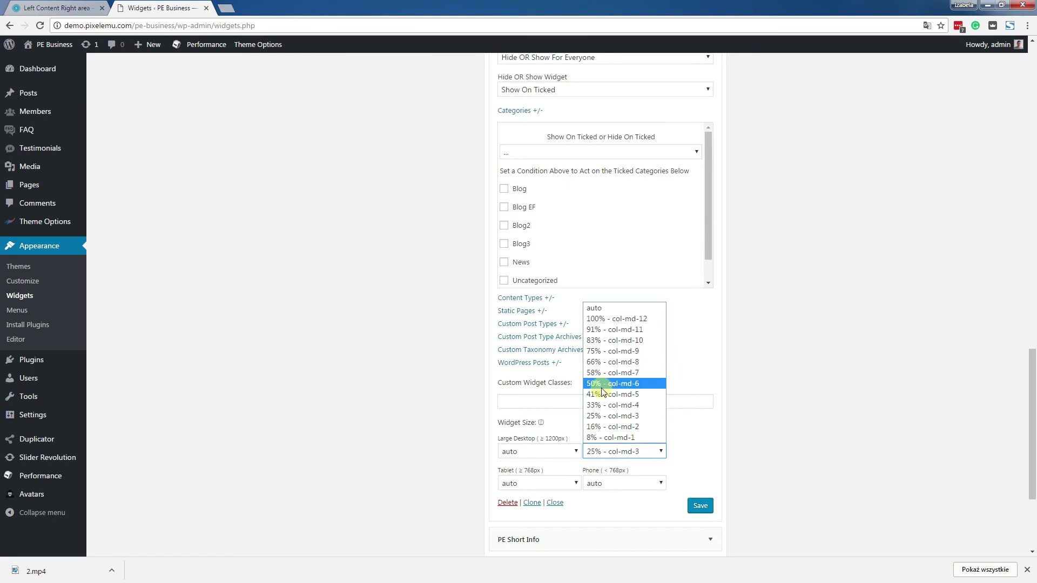
{"action": "left_click", "coordinate": [599, 385]}
{"action": "left_click", "coordinate": [702, 505]}
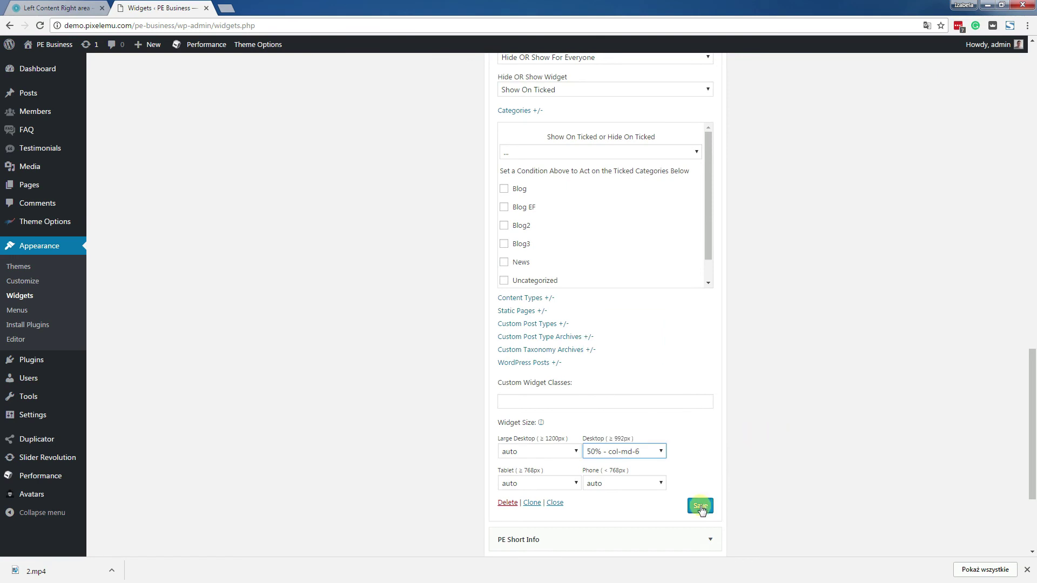
Refresh the front-end demo page with F5 to view the updated TOP 2 row
{"action": "left_click", "coordinate": [47, 7]}
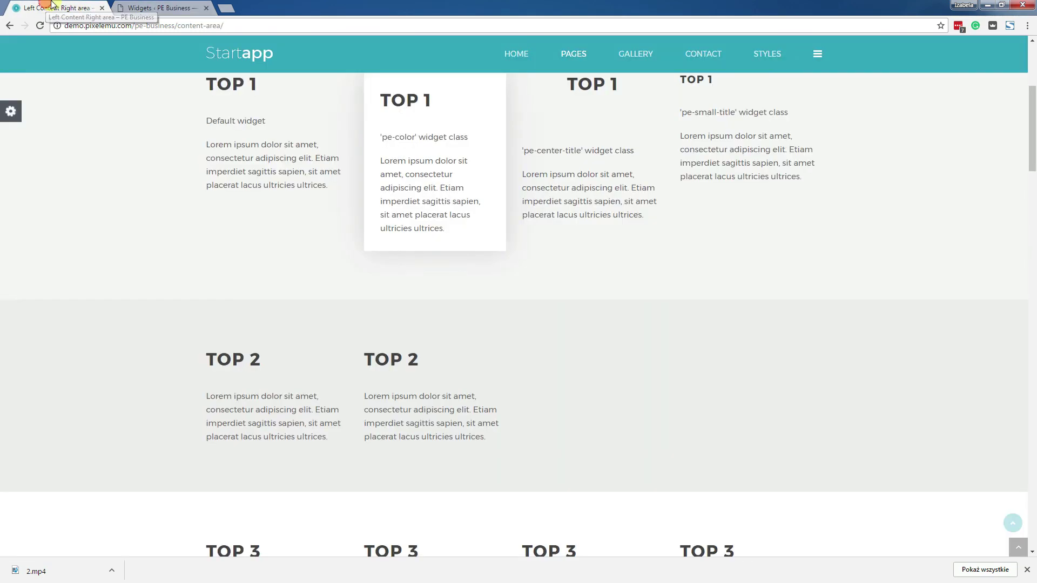
{"action": "left_click", "coordinate": [159, 287]}
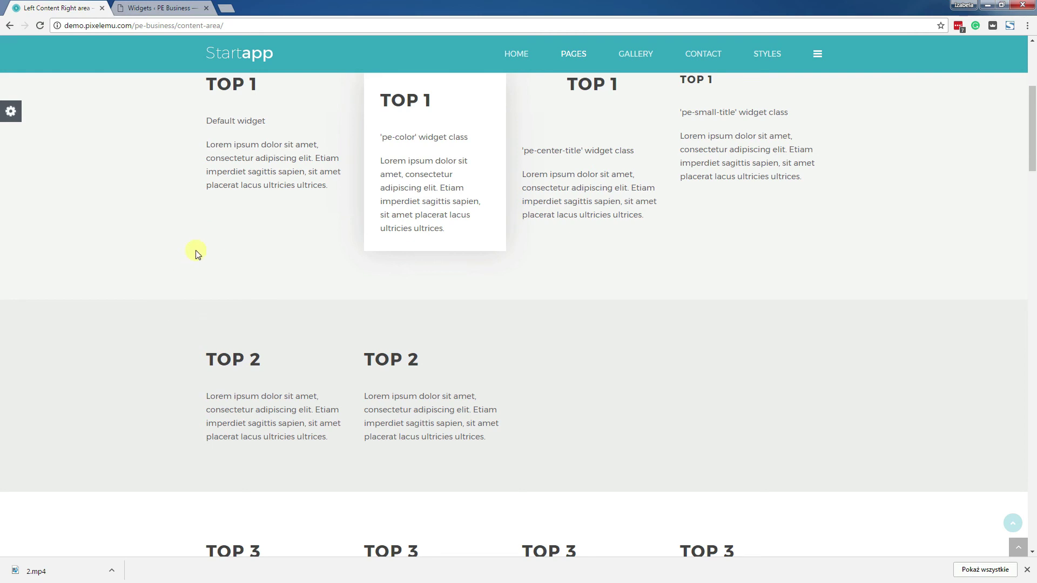
{"action": "key", "text": "F5"}
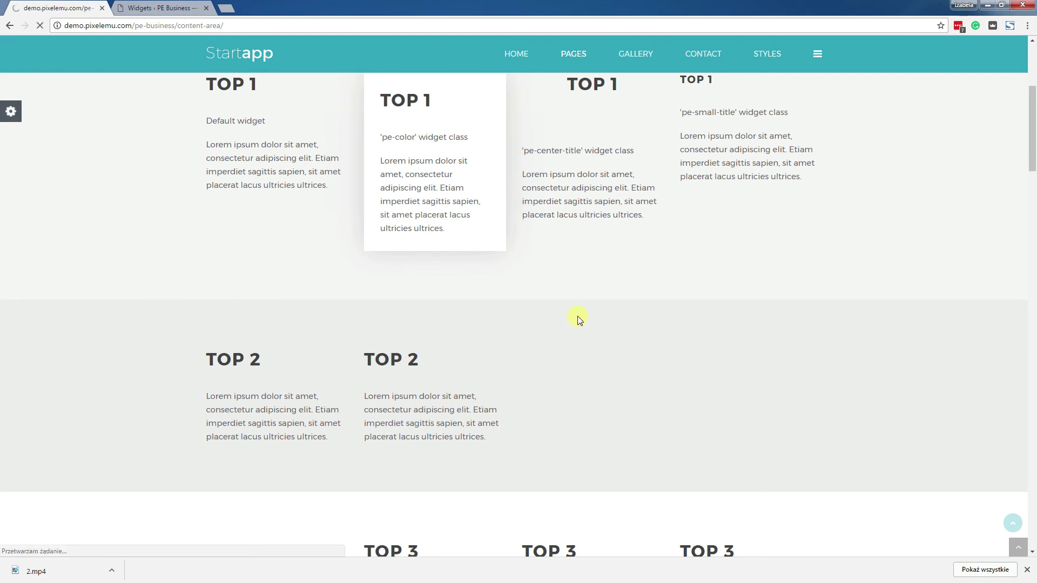